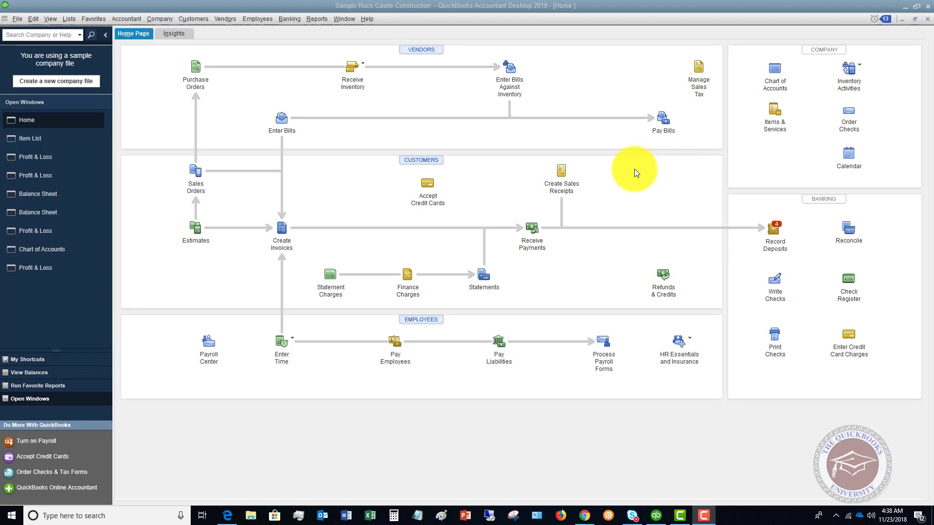
# Open the Item List for Sample Rock Castle Construction from the Home page
pyautogui.click(777, 112)
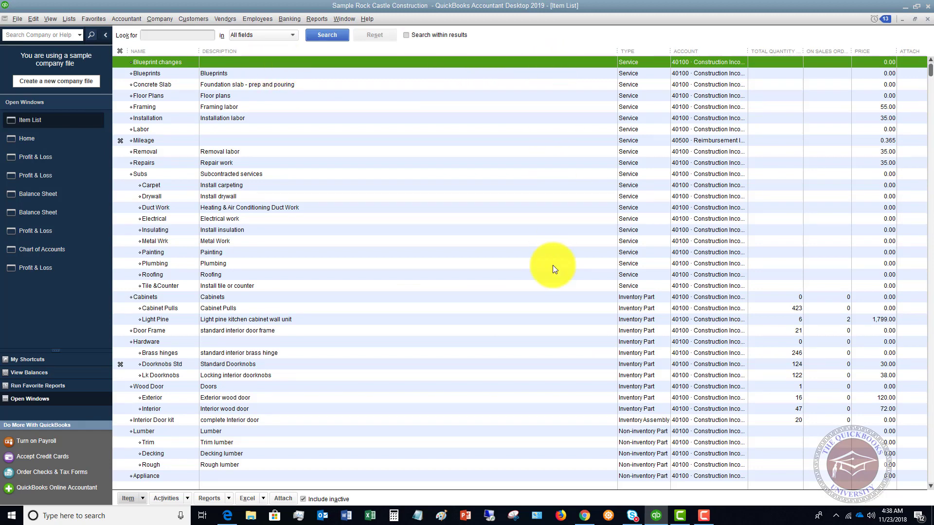
pyautogui.scroll(-8, 640, 377)
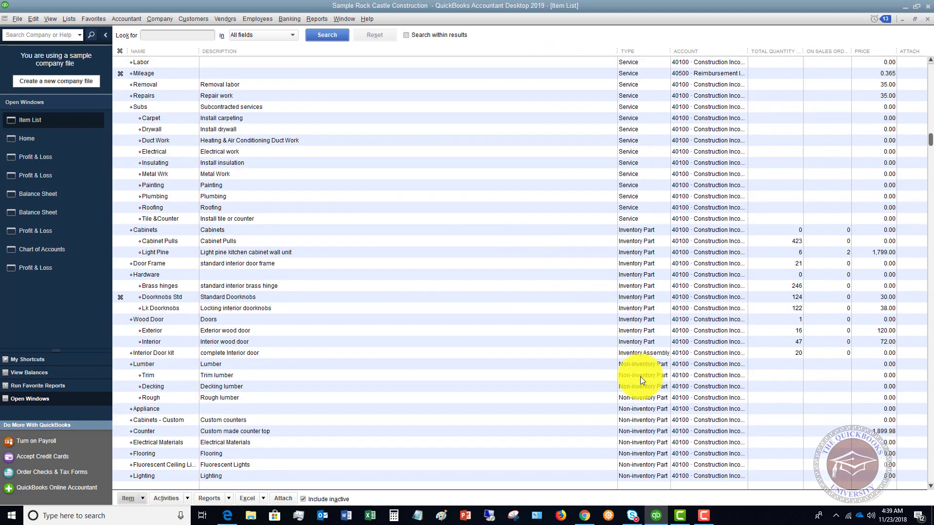
pyautogui.scroll(-4, 637, 379)
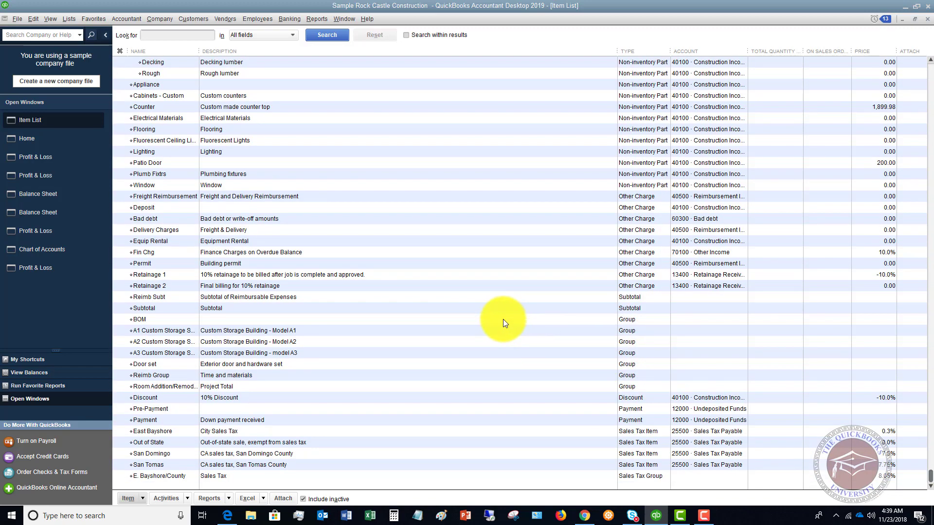
pyautogui.scroll(12, 503, 319)
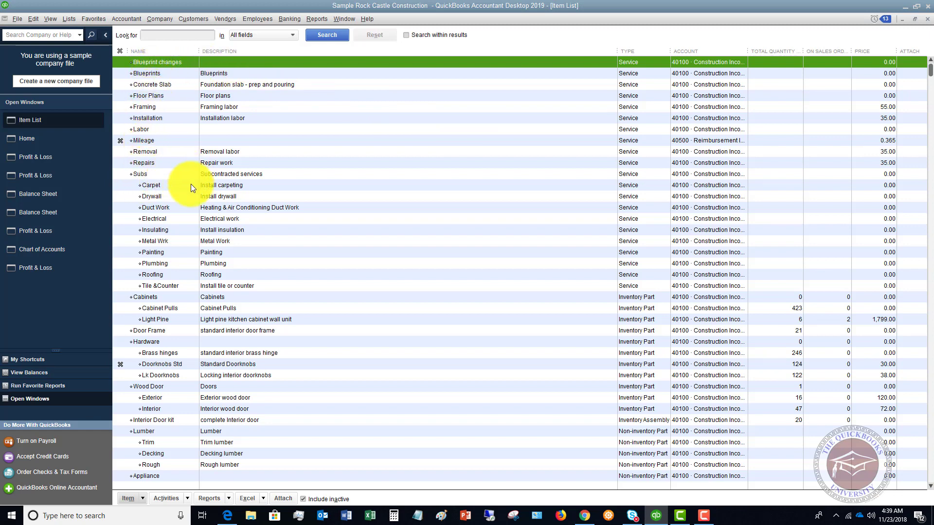
pyautogui.click(641, 76)
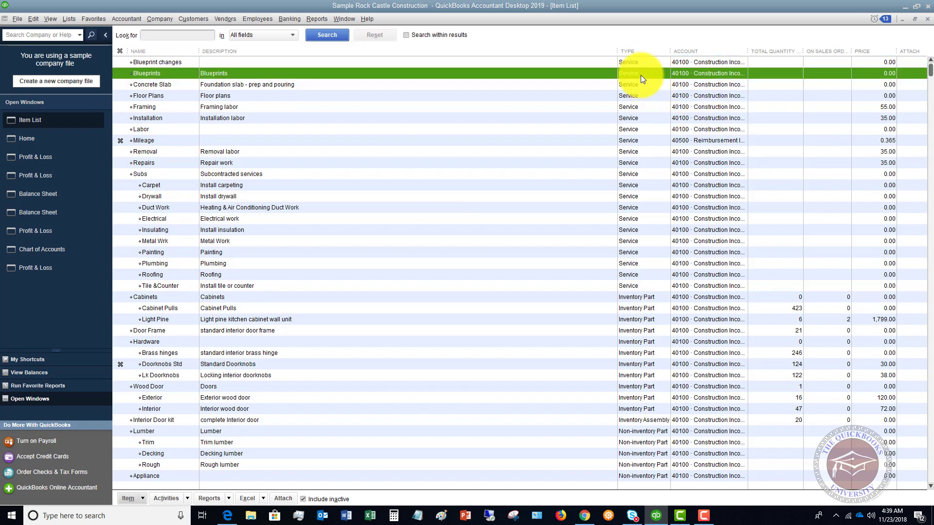
pyautogui.rightClick(444, 72)
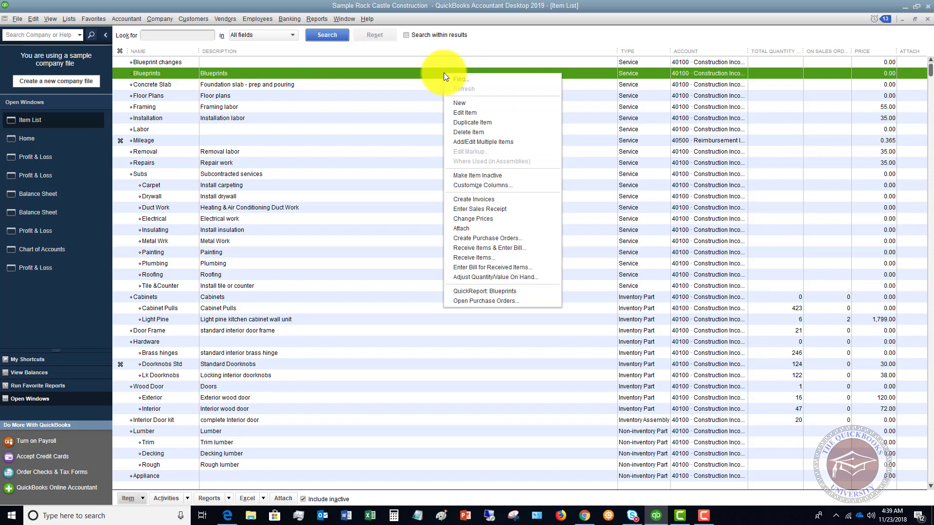
pyautogui.click(465, 113)
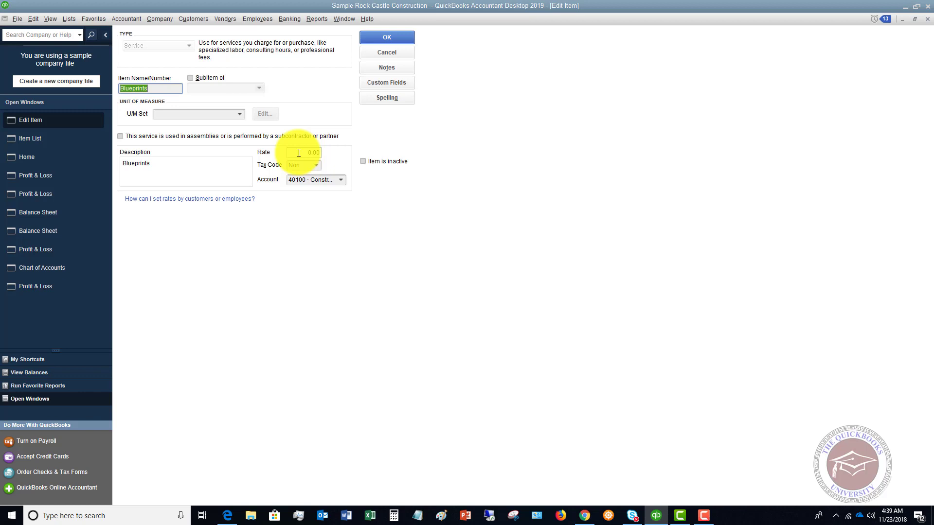
pyautogui.click(343, 179)
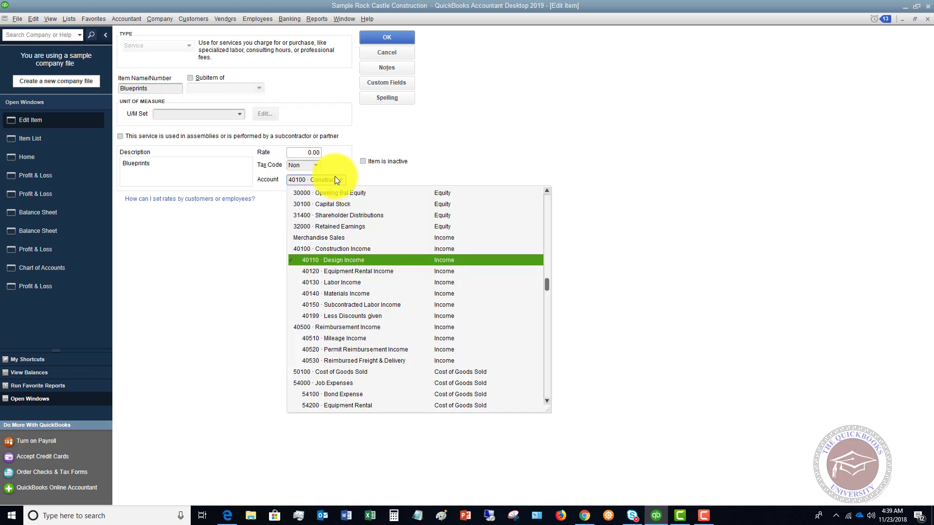
pyautogui.click(351, 263)
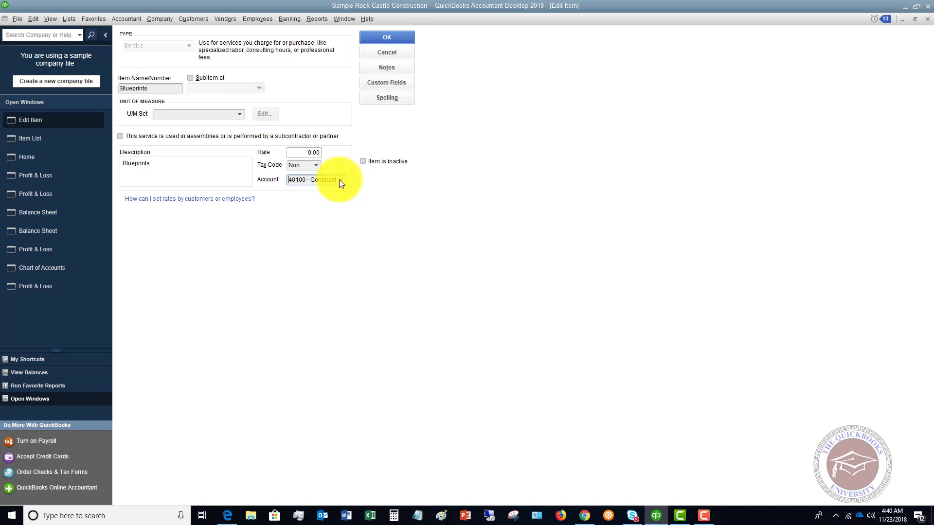
pyautogui.click(379, 51)
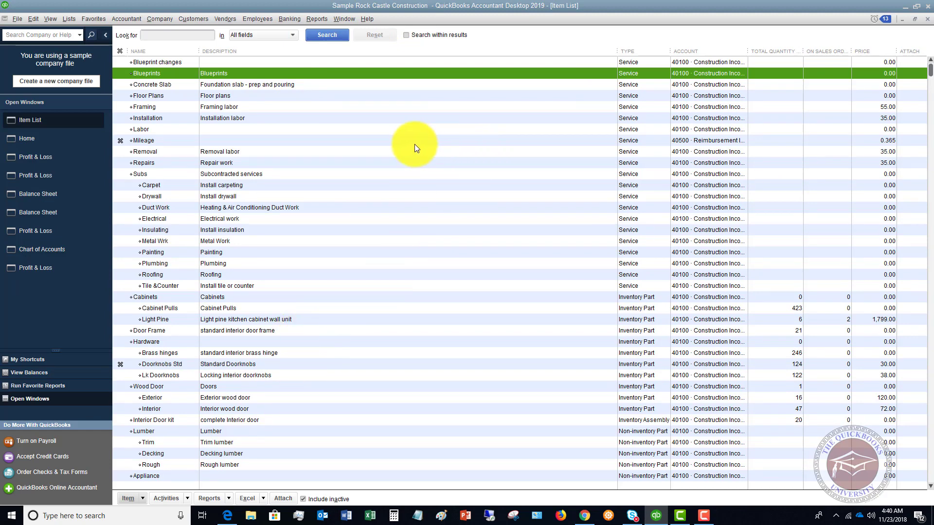
# Start a new Service-type item from the Item List's Item menu
pyautogui.rightClick(378, 133)
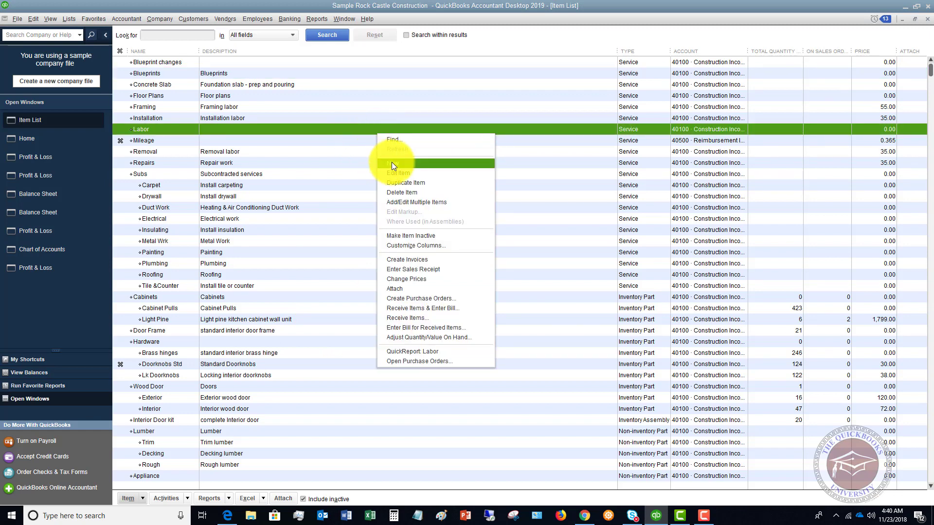
pyautogui.click(141, 498)
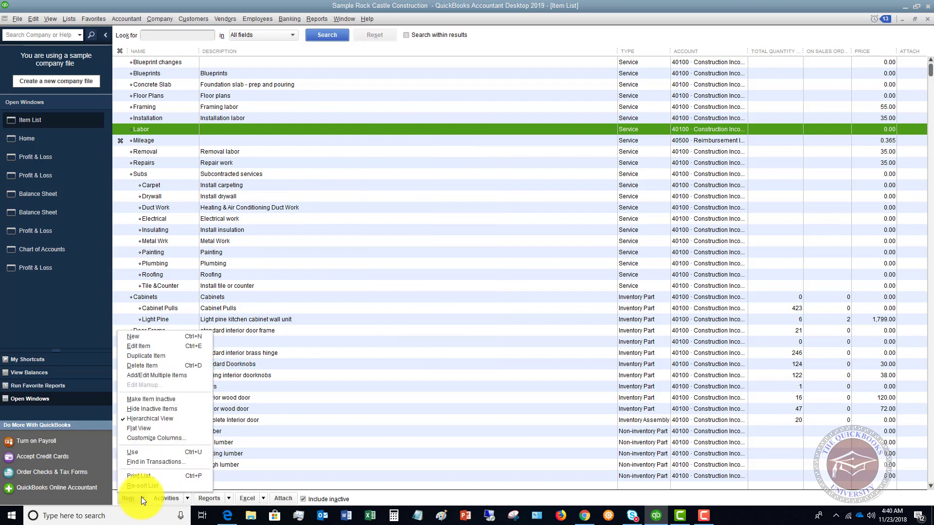
pyautogui.click(158, 333)
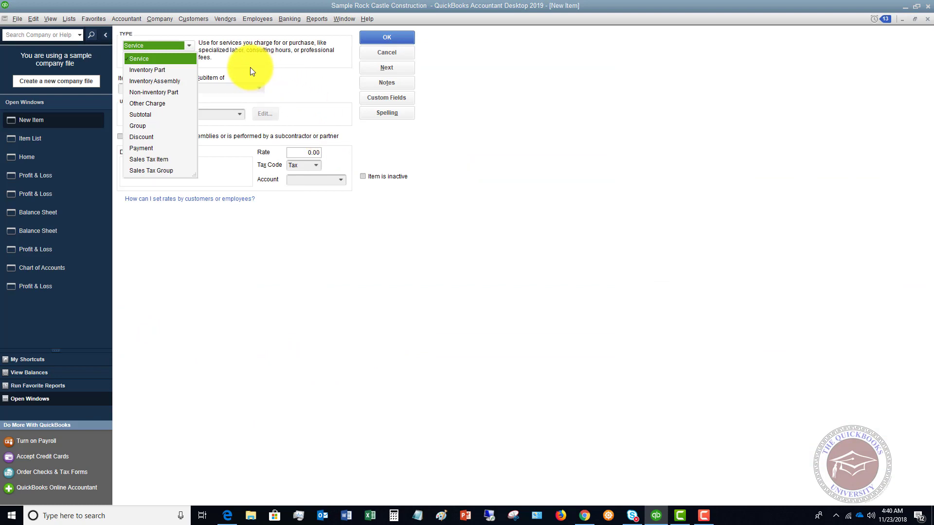
pyautogui.click(152, 59)
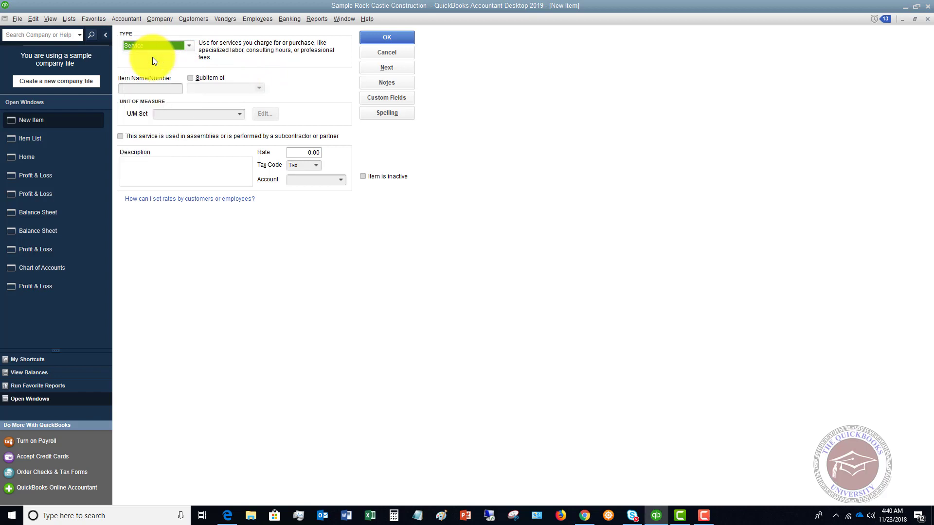
pyautogui.click(145, 89)
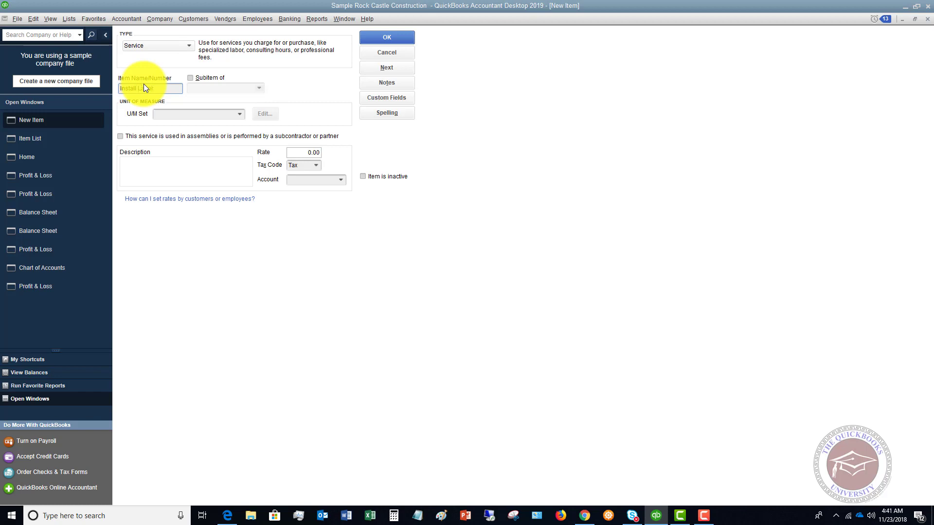
# Give the item the description 'Install Labor' and a rate of 50
pyautogui.press('Tab')
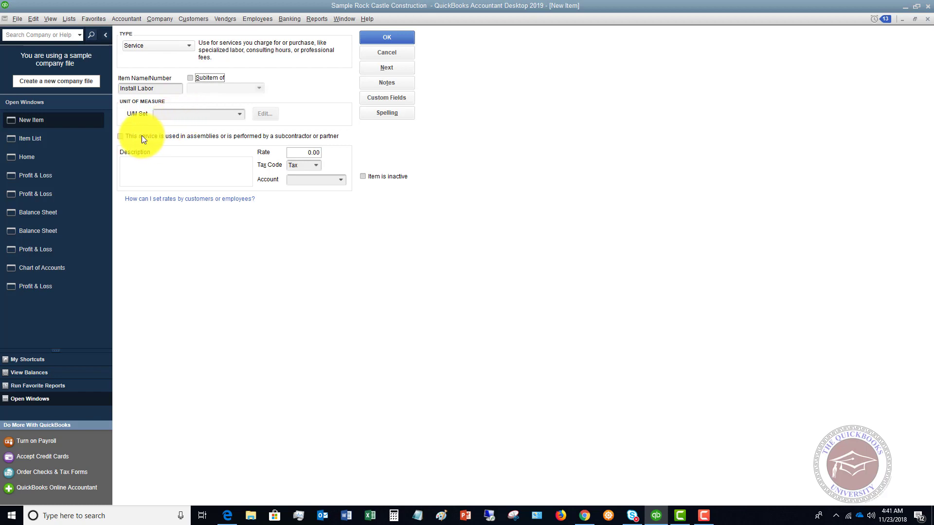
pyautogui.click(142, 162)
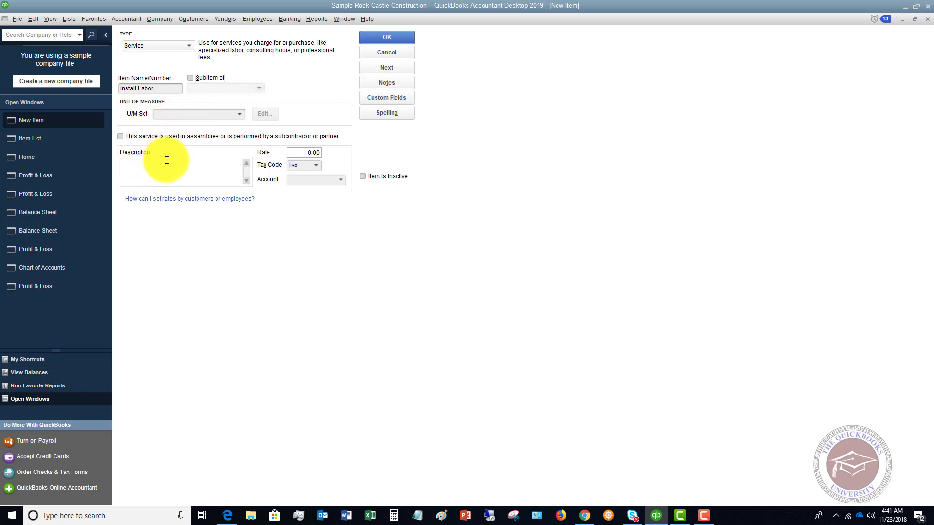
pyautogui.write('Install Labor')
pyautogui.press('Tab')
pyautogui.write('50')
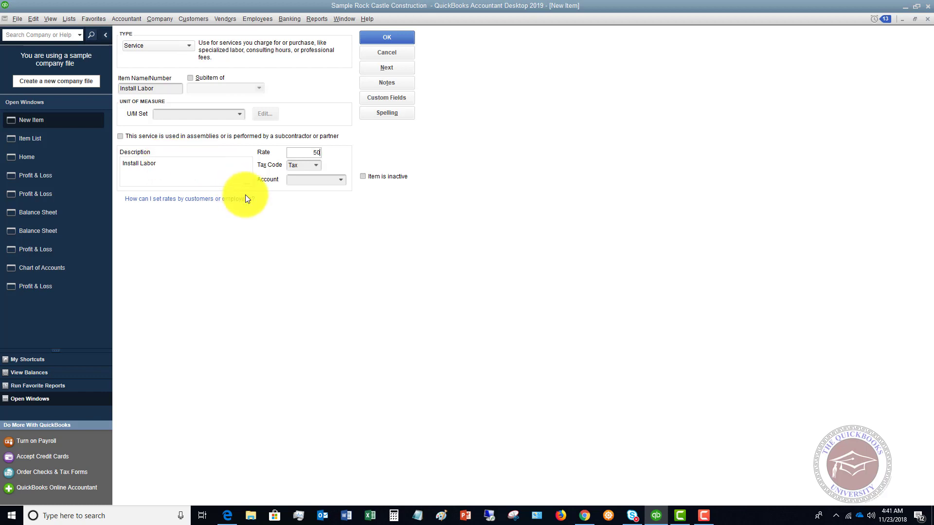
# Set tax code Non, account 40100 Construction Income, and save the Install Labor item
pyautogui.click(319, 165)
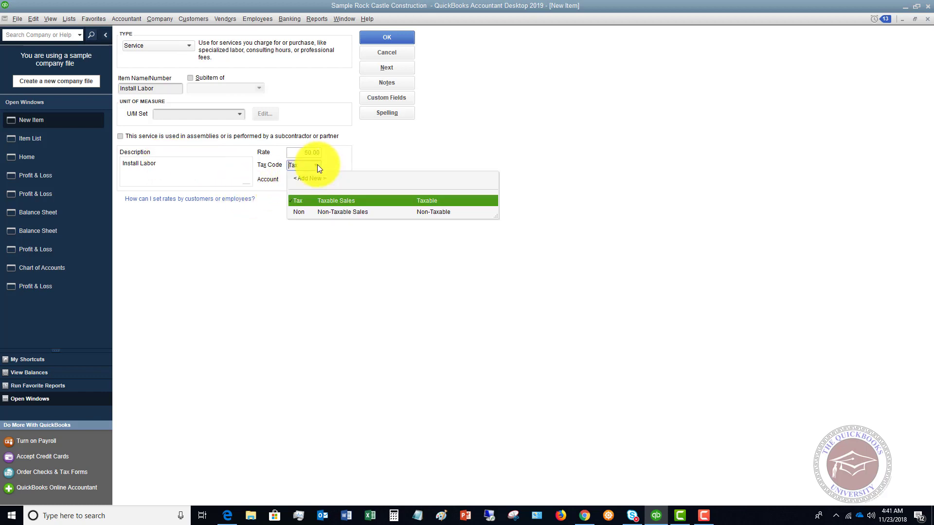
pyautogui.click(338, 213)
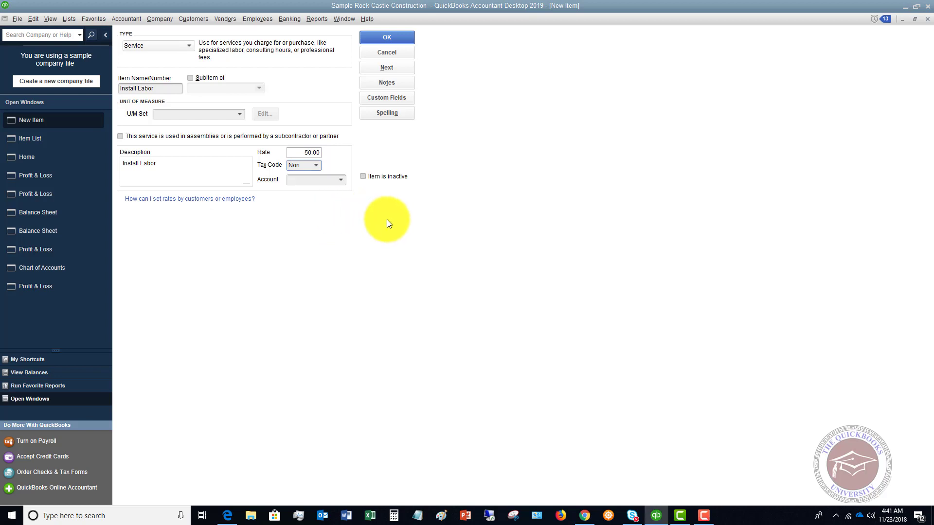
pyautogui.click(342, 181)
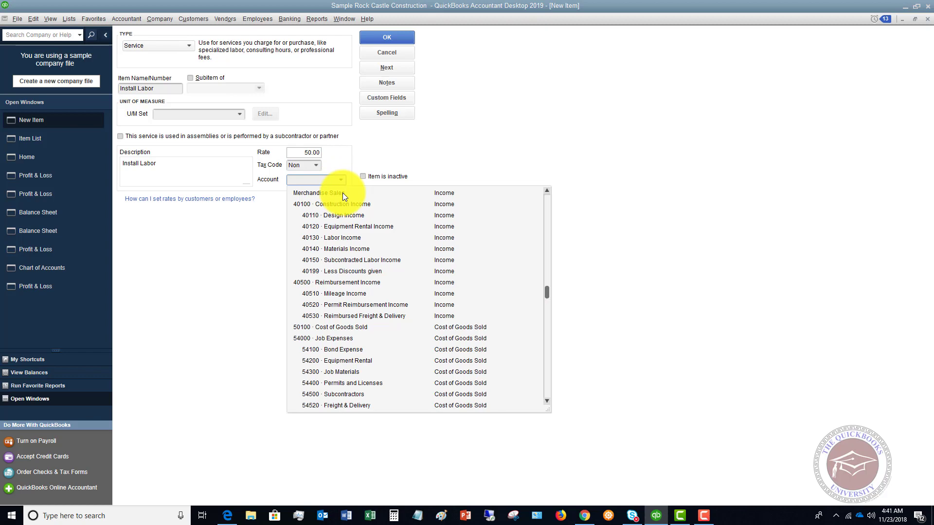
pyautogui.click(342, 238)
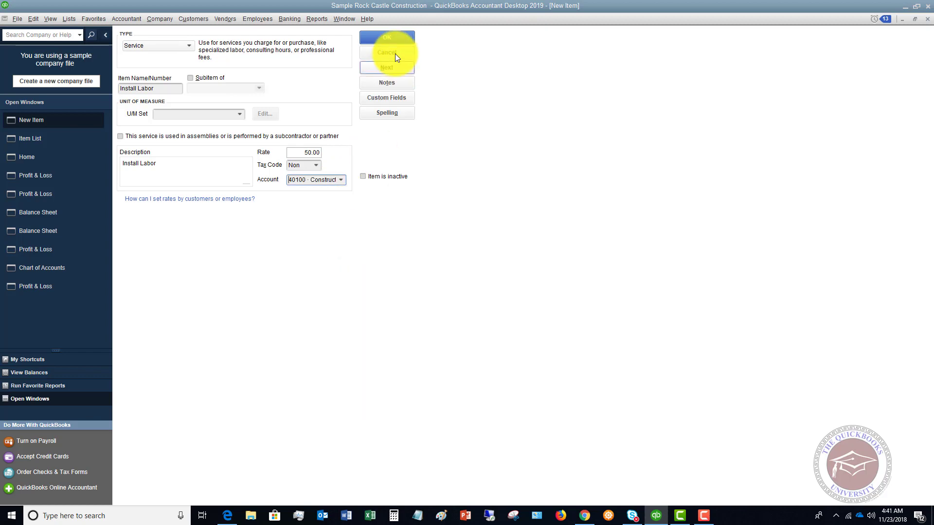
pyautogui.click(386, 37)
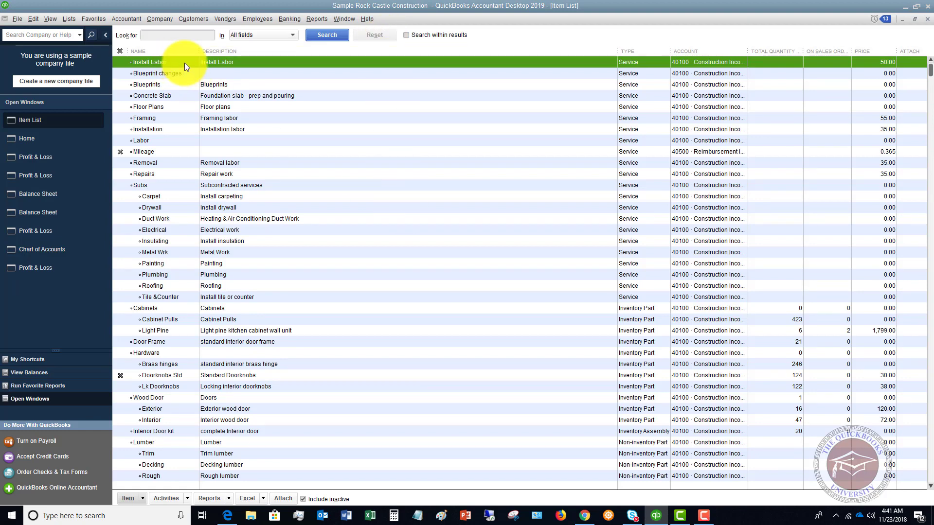
# Create a new invoice billed to the customer's Storage Shed job
pyautogui.click(196, 19)
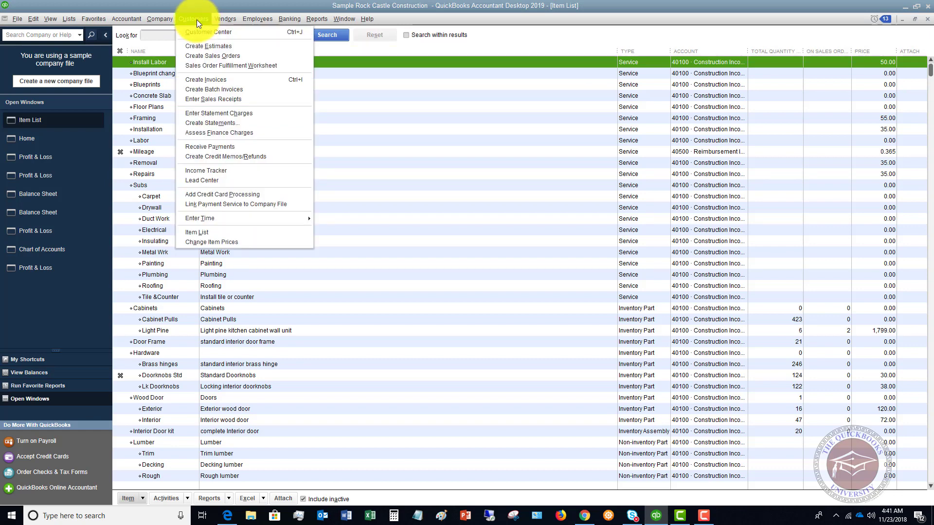
pyautogui.click(192, 80)
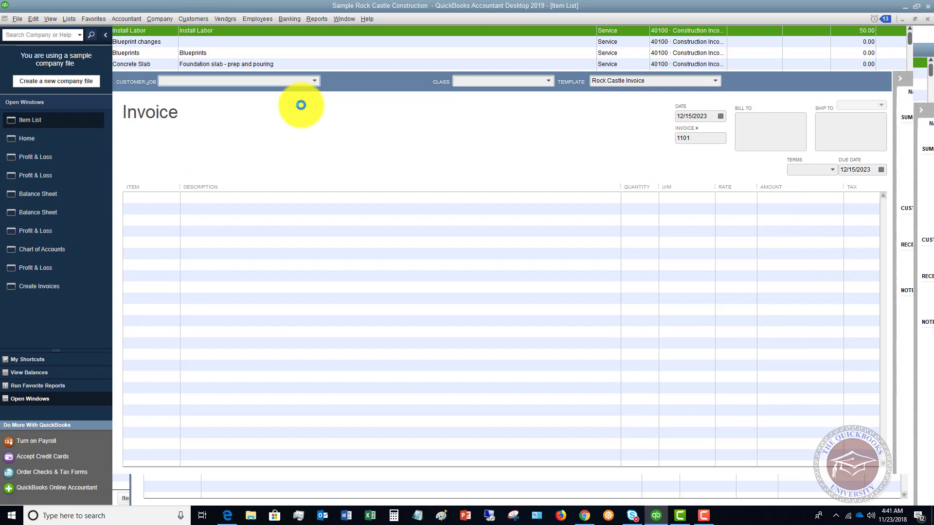
pyautogui.click(295, 80)
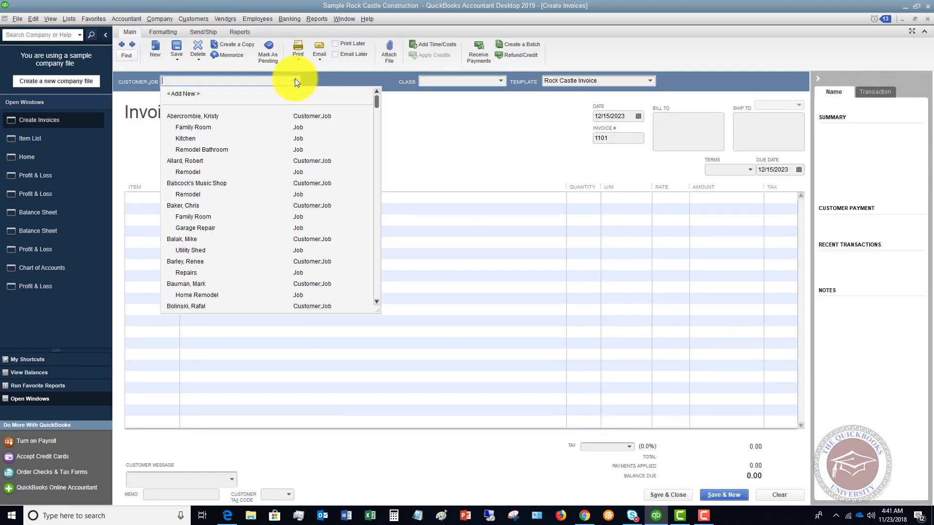
pyautogui.scroll(-15, 233, 240)
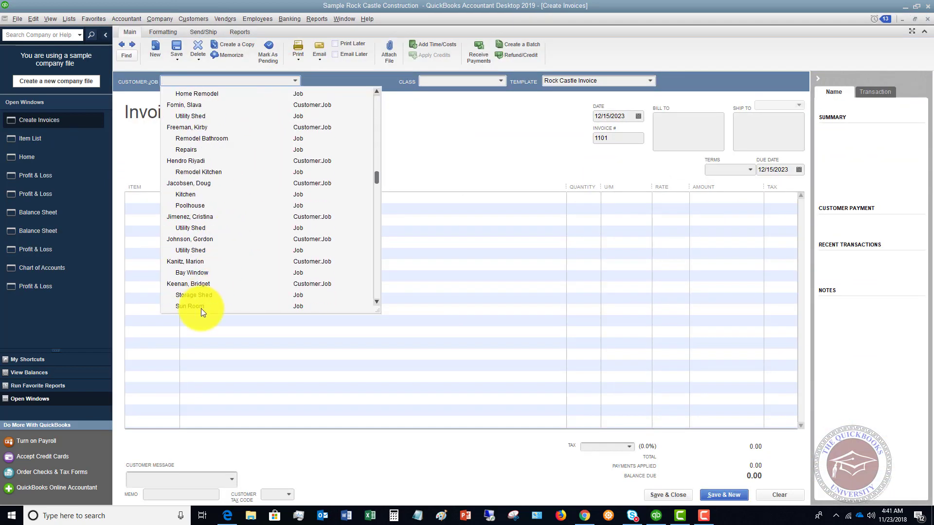
pyautogui.click(202, 296)
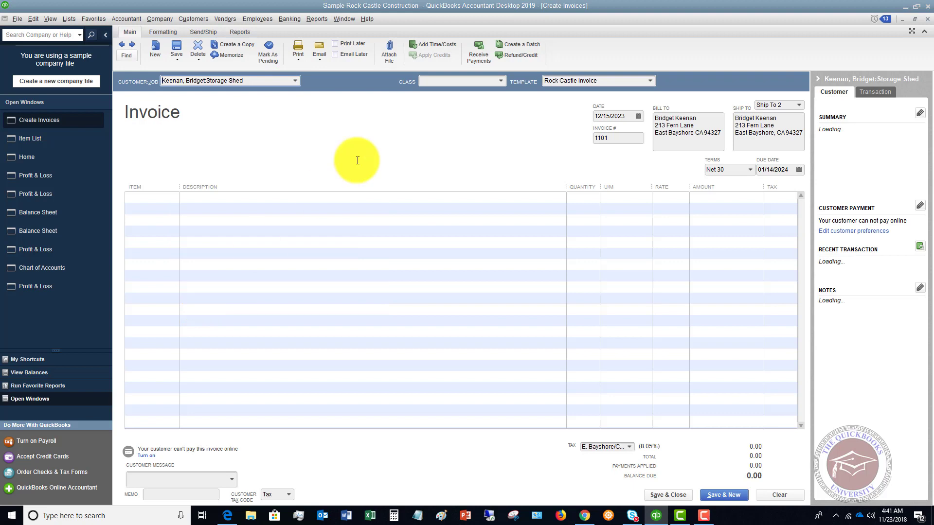
# Add Install Labor to the first line, describe it for cabinet installation, quantity 5
pyautogui.click(175, 198)
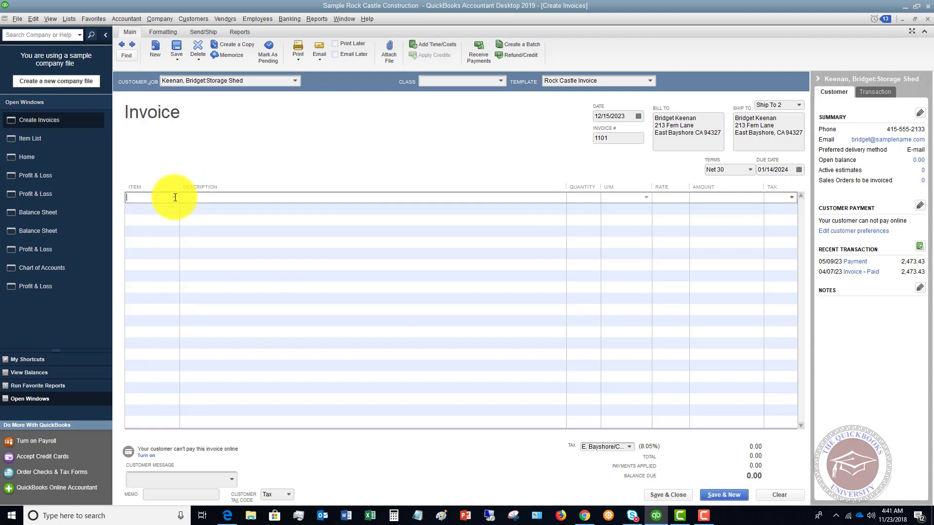
pyautogui.click(174, 197)
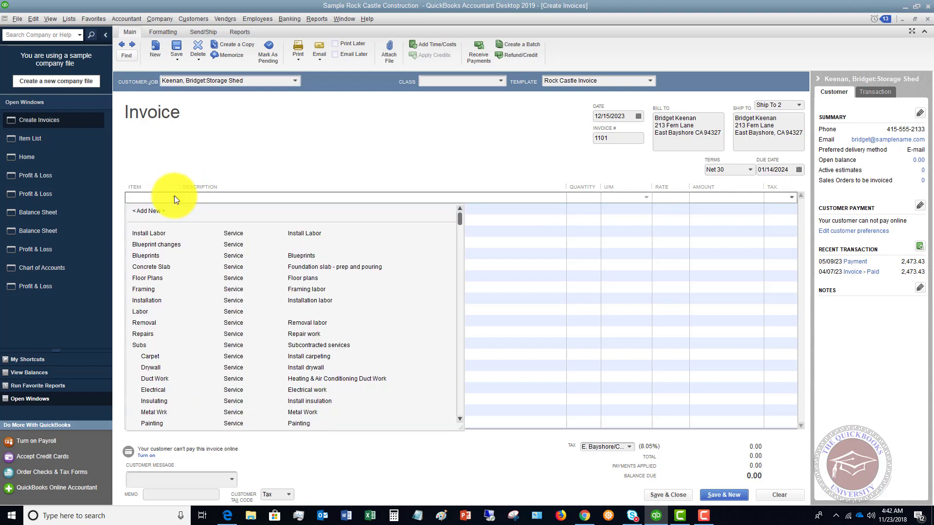
pyautogui.click(149, 234)
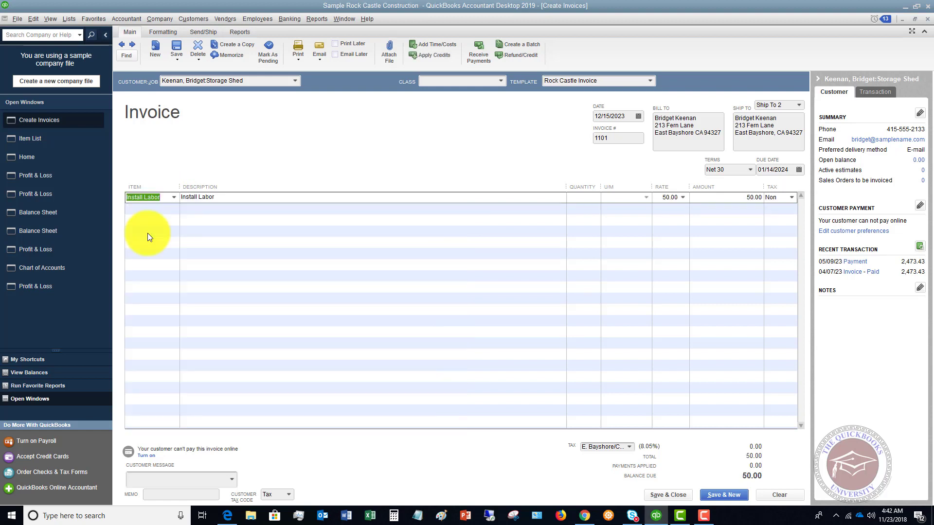
pyautogui.click(222, 197)
pyautogui.click(223, 197)
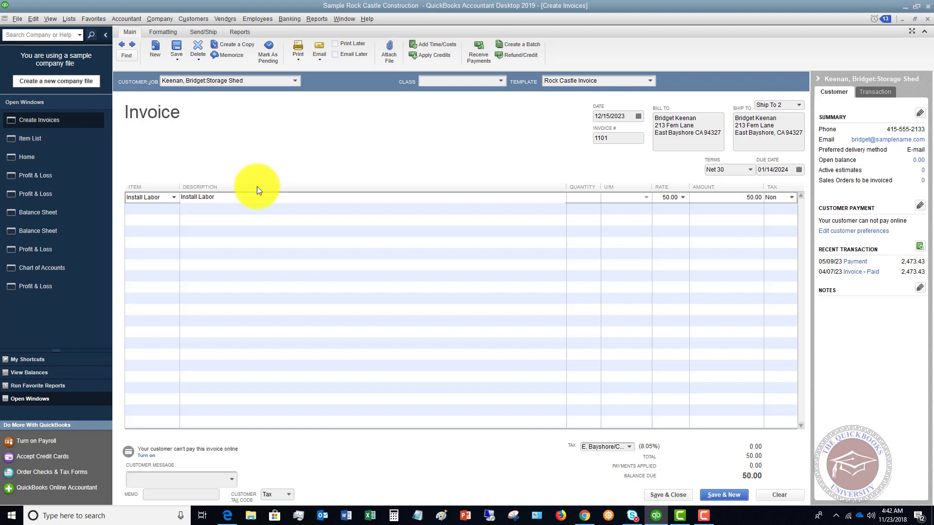
pyautogui.write('for installation of cabinets')
pyautogui.press('Tab')
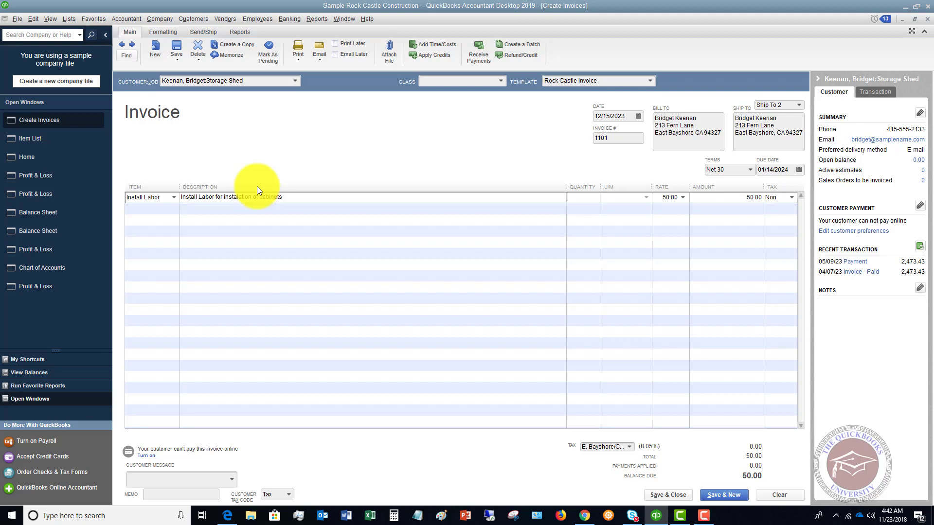
pyautogui.write('5')
pyautogui.press('Tab')
pyautogui.press('Tab')
pyautogui.press('Tab')
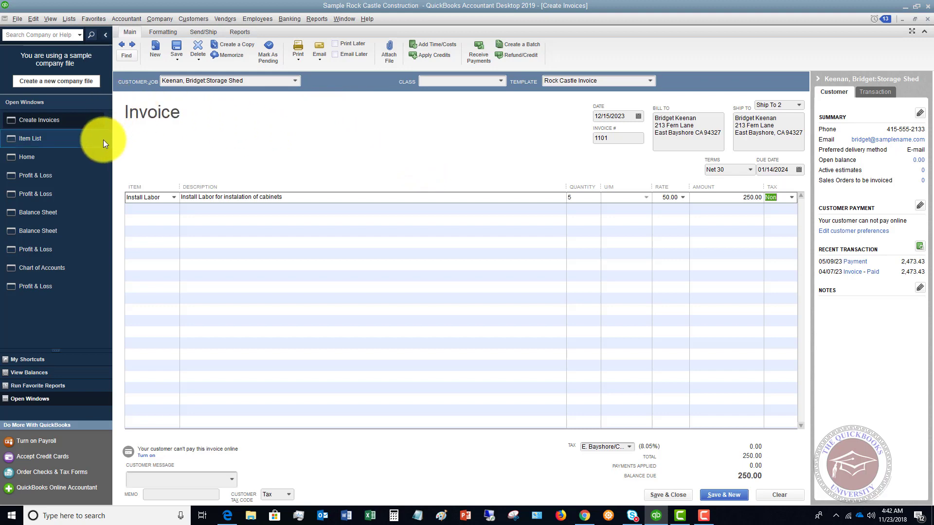
pyautogui.click(48, 138)
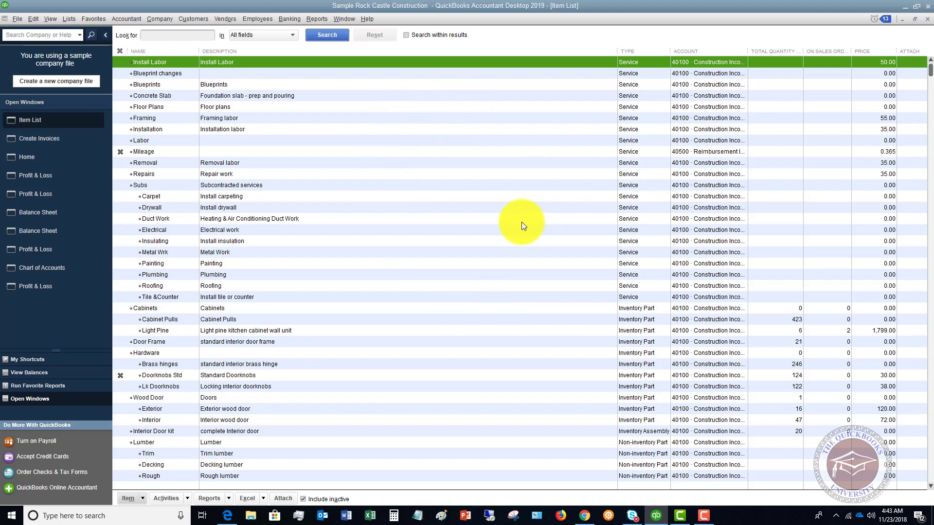
pyautogui.scroll(-3, 509, 227)
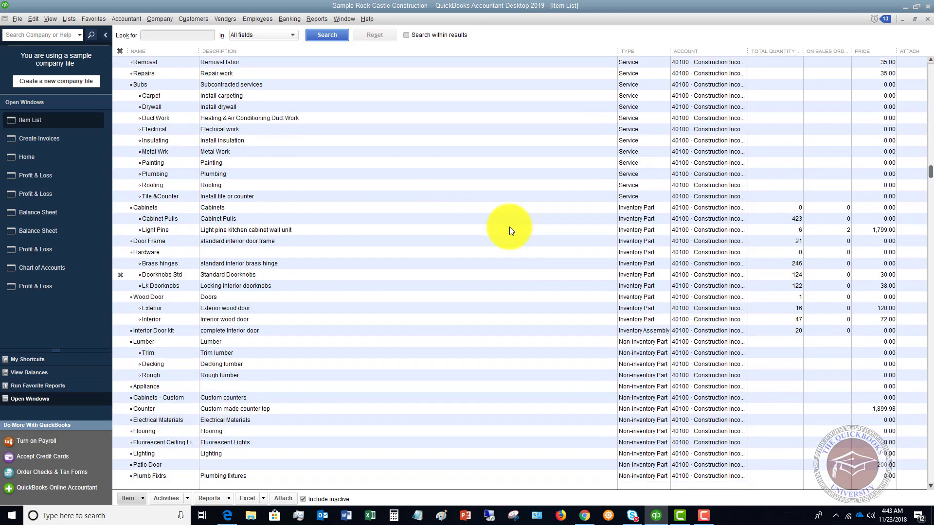
pyautogui.scroll(3, 509, 226)
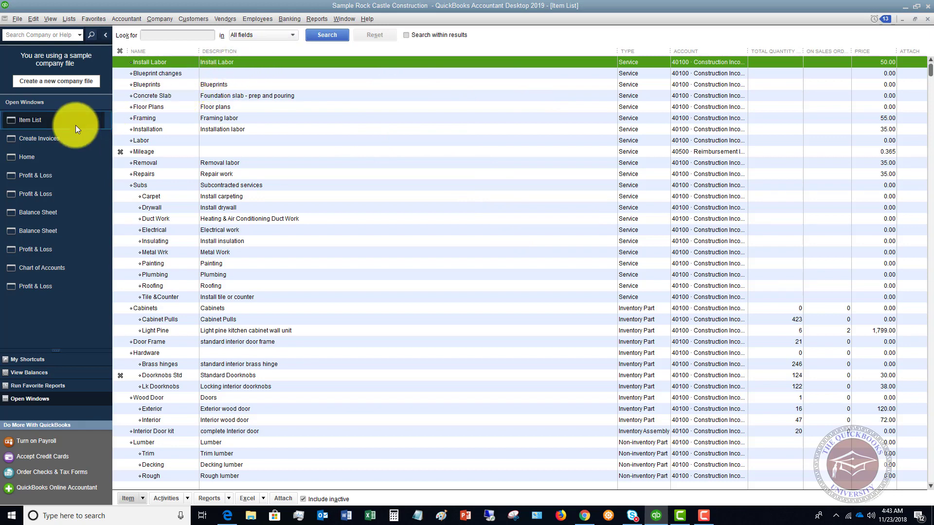
pyautogui.click(58, 139)
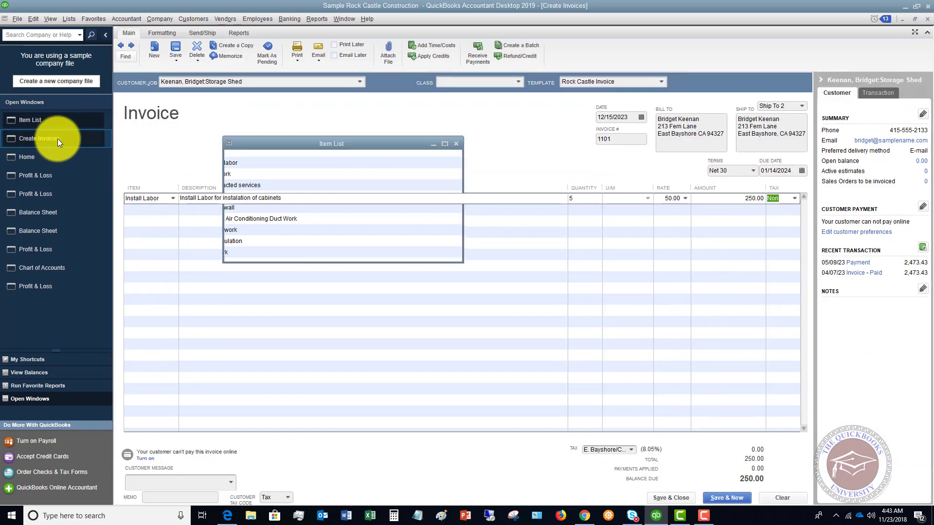